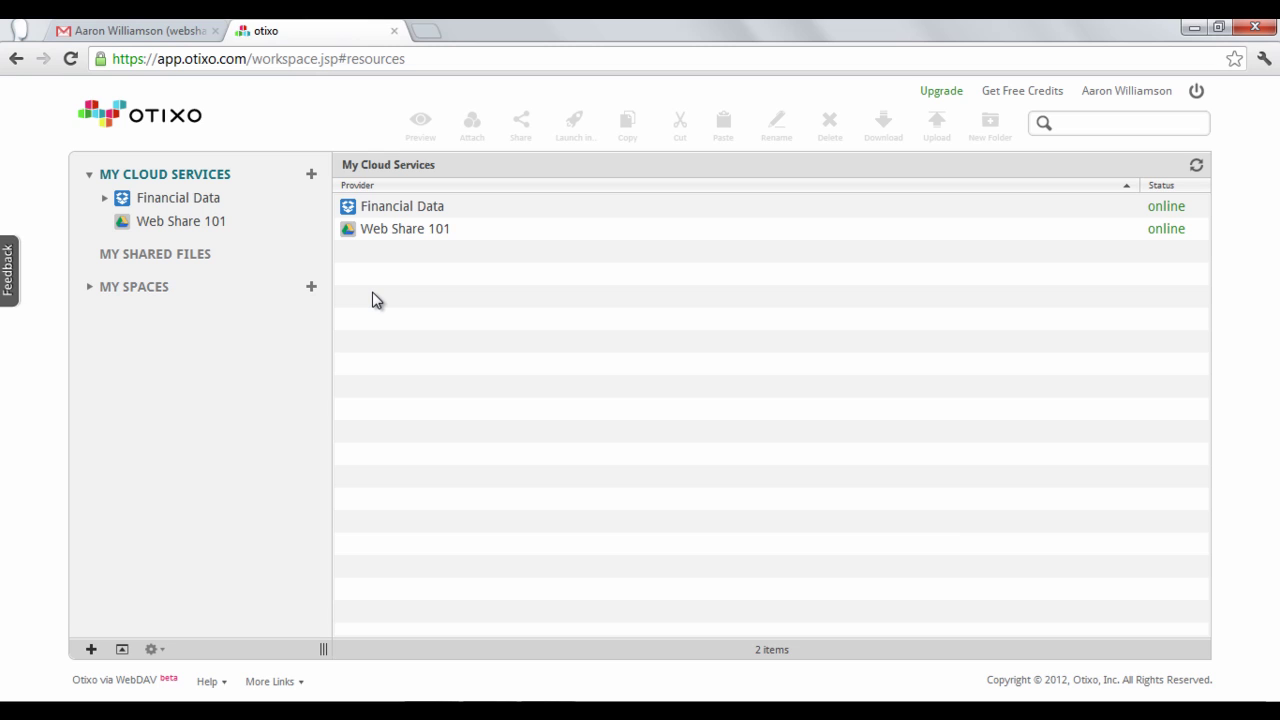
In Web Share 101, create a folder named 'sample', drag Video Info into it, and open it.
{"action": "double_click", "coordinate": [387, 232]}
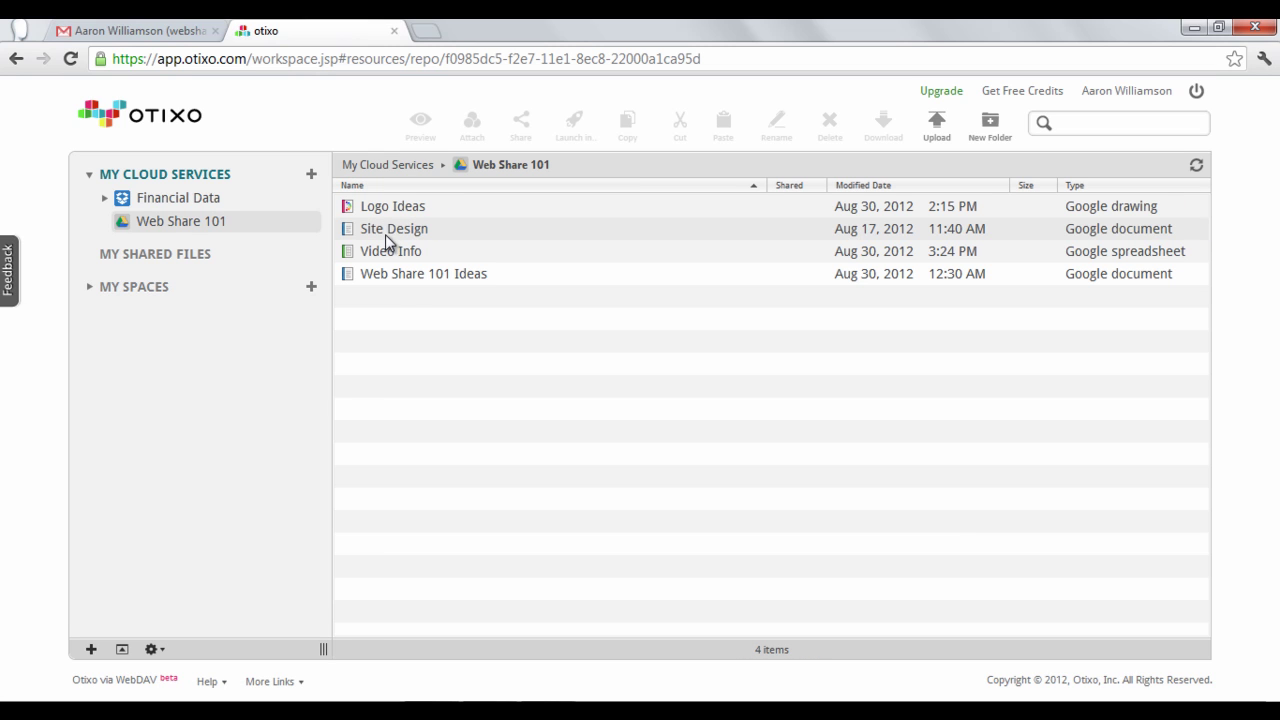
{"action": "right_click", "coordinate": [409, 312]}
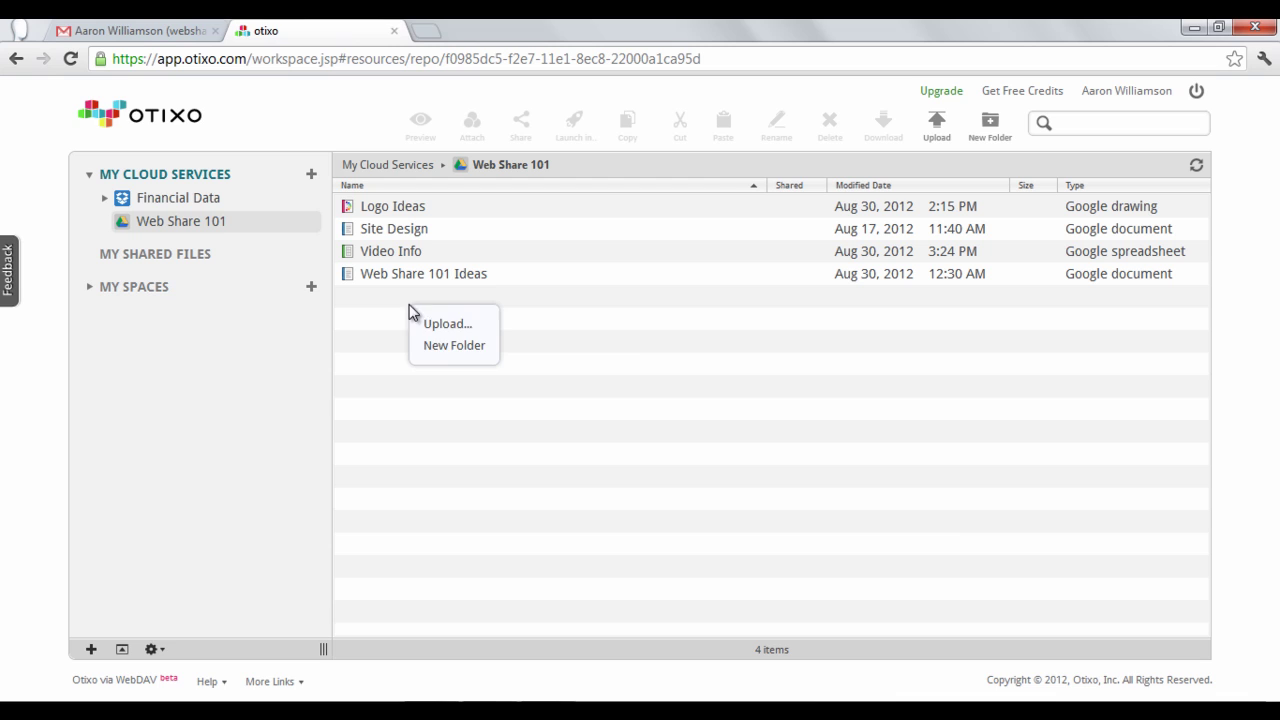
{"action": "left_click", "coordinate": [445, 346]}
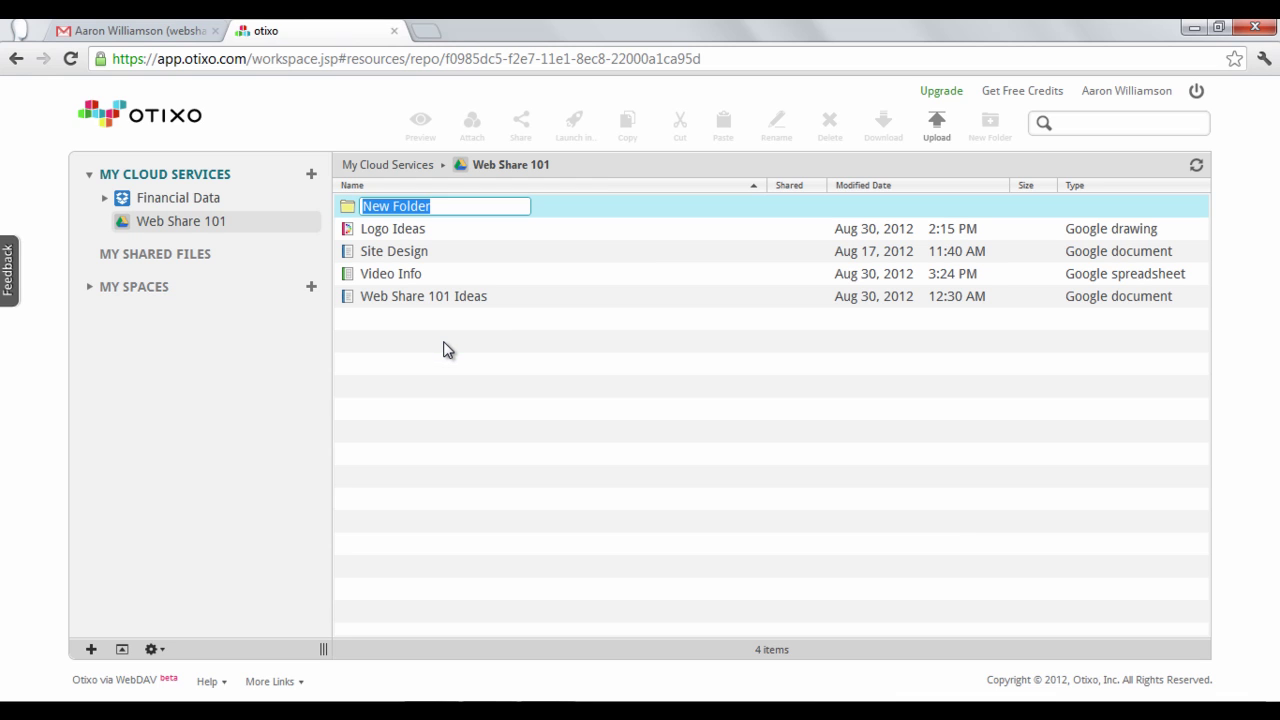
{"action": "type", "text": "sample"}
{"action": "key", "text": "Return"}
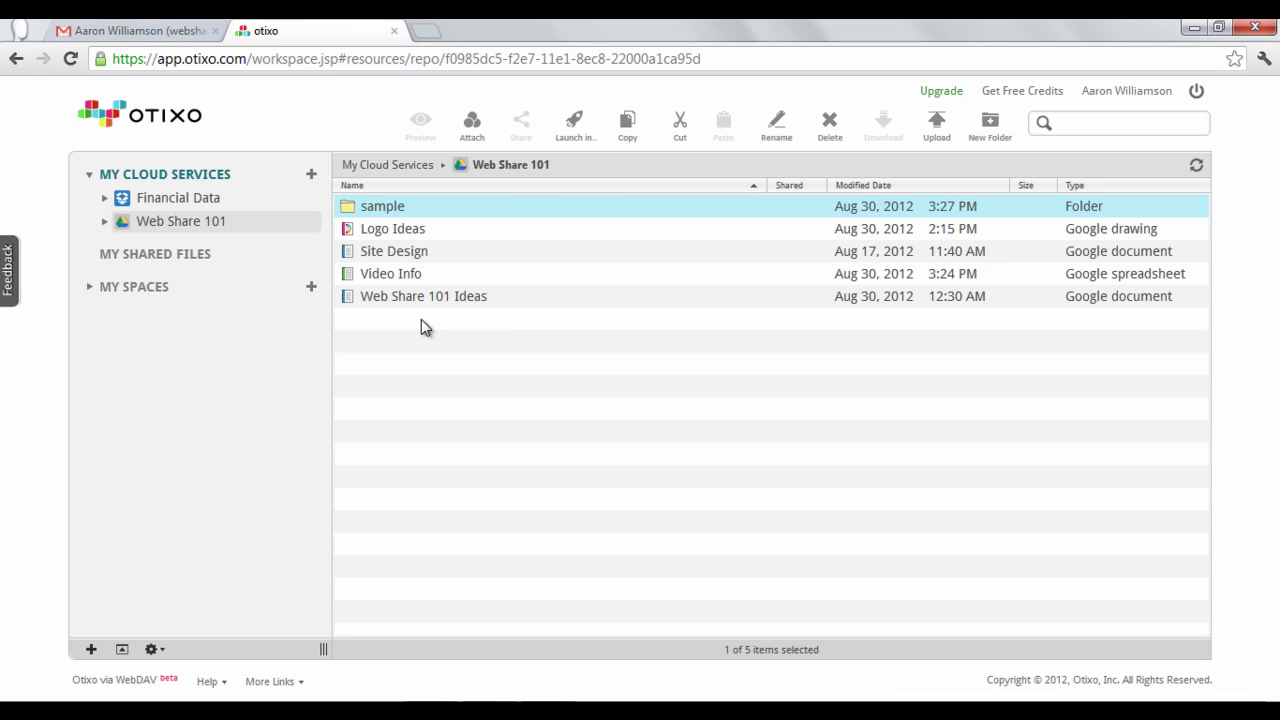
{"action": "left_click_drag", "start_coordinate": [401, 279], "coordinate": [300, 229]}
{"action": "double_click", "coordinate": [397, 207]}
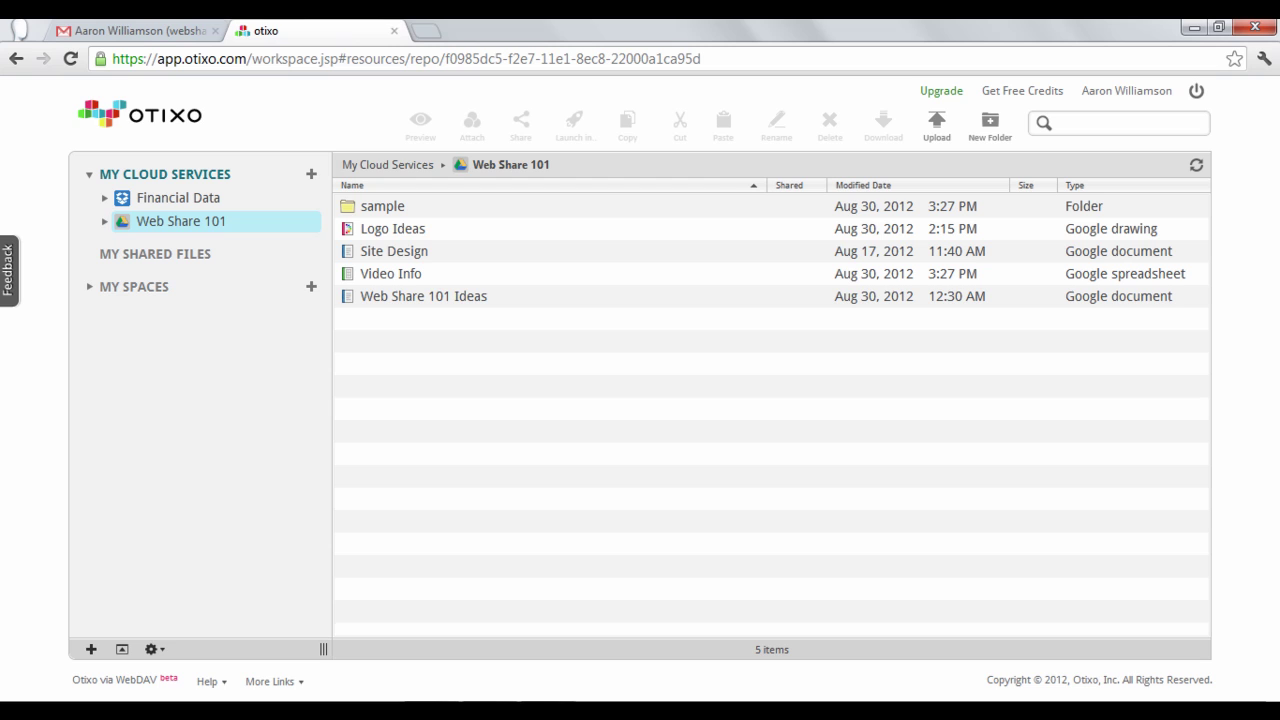
Expand Website Creation under My Spaces and display its Activities log.
{"action": "left_click", "coordinate": [162, 288]}
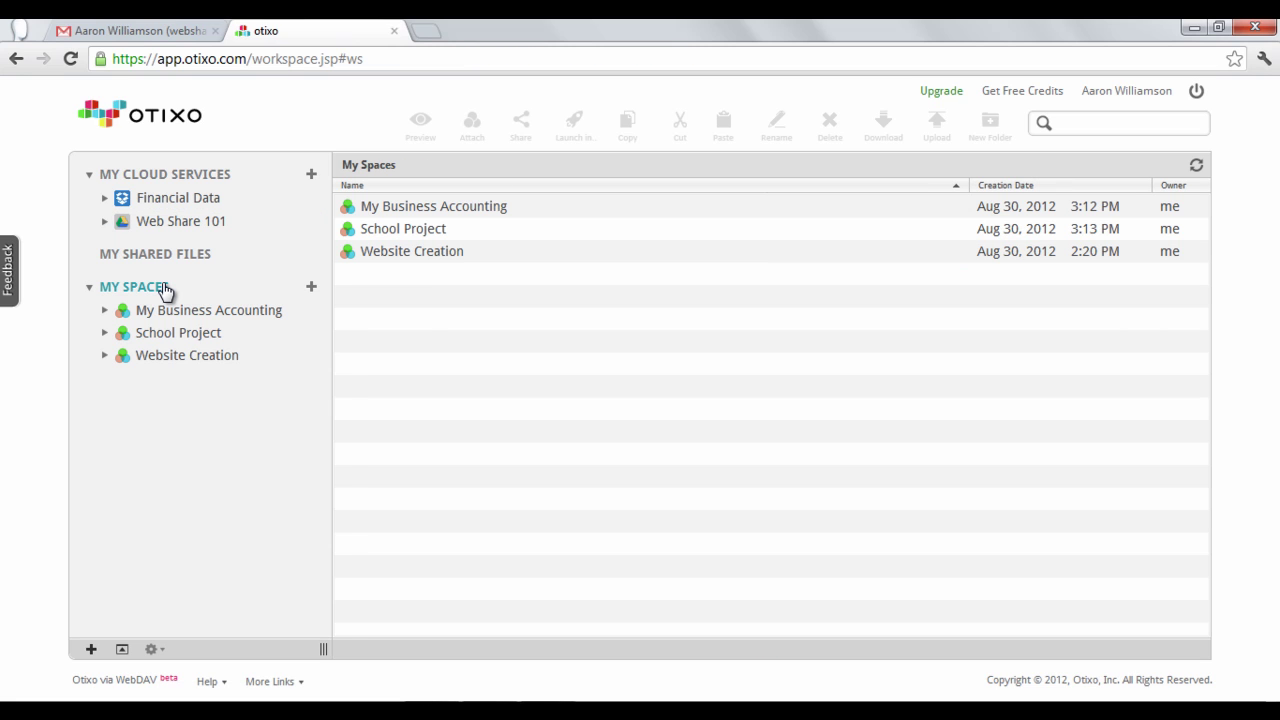
{"action": "left_click", "coordinate": [104, 355]}
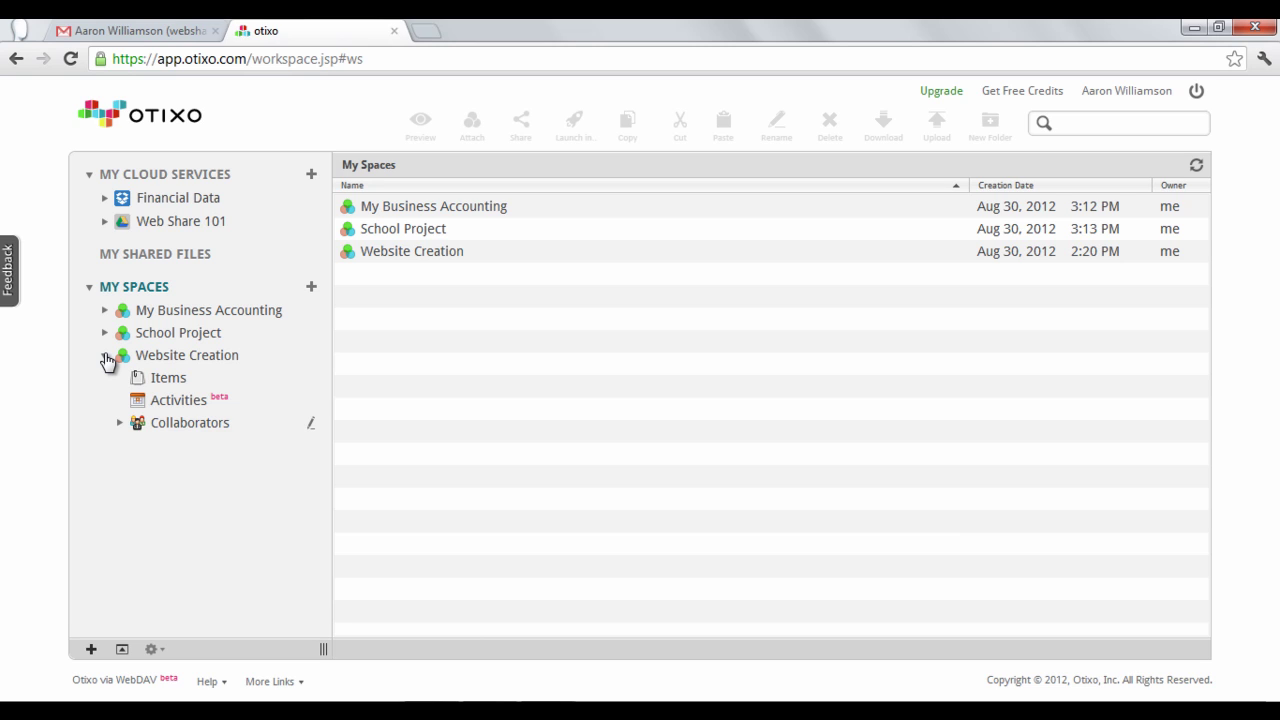
{"action": "left_click", "coordinate": [158, 401]}
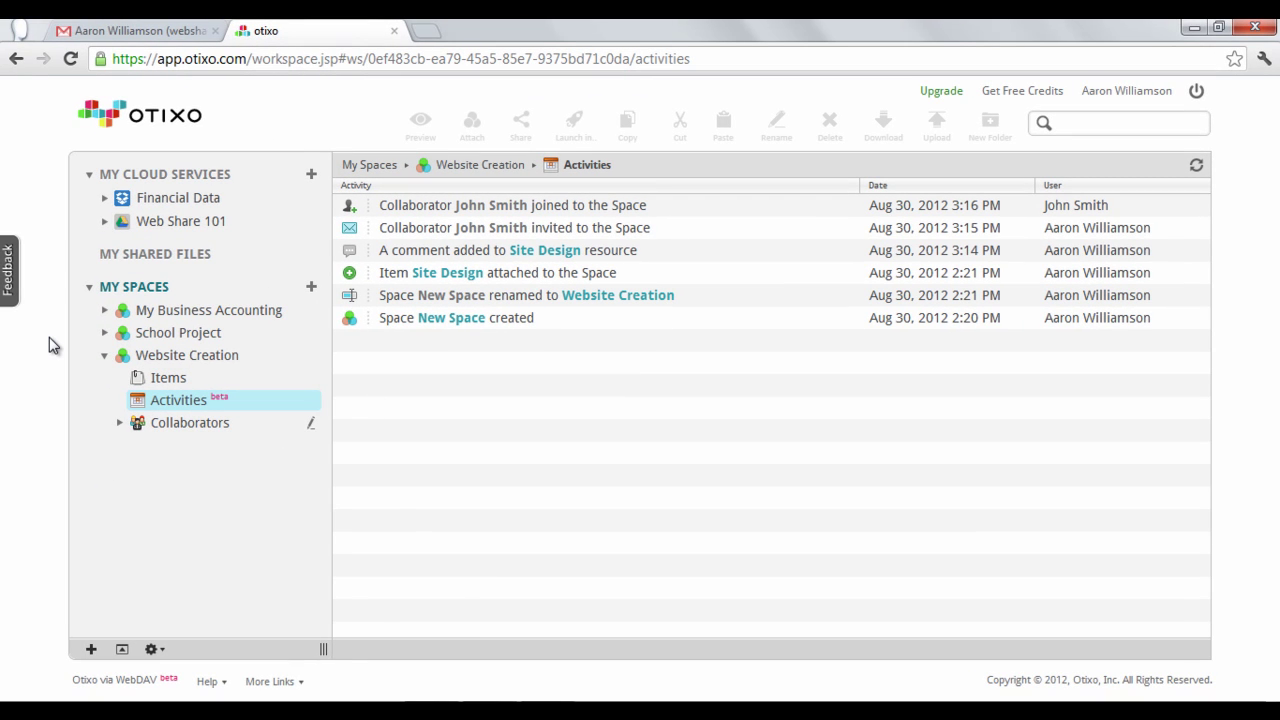
Check the My Shared Files list, then select Site Design in Web Share 101.
{"action": "left_click", "coordinate": [128, 260]}
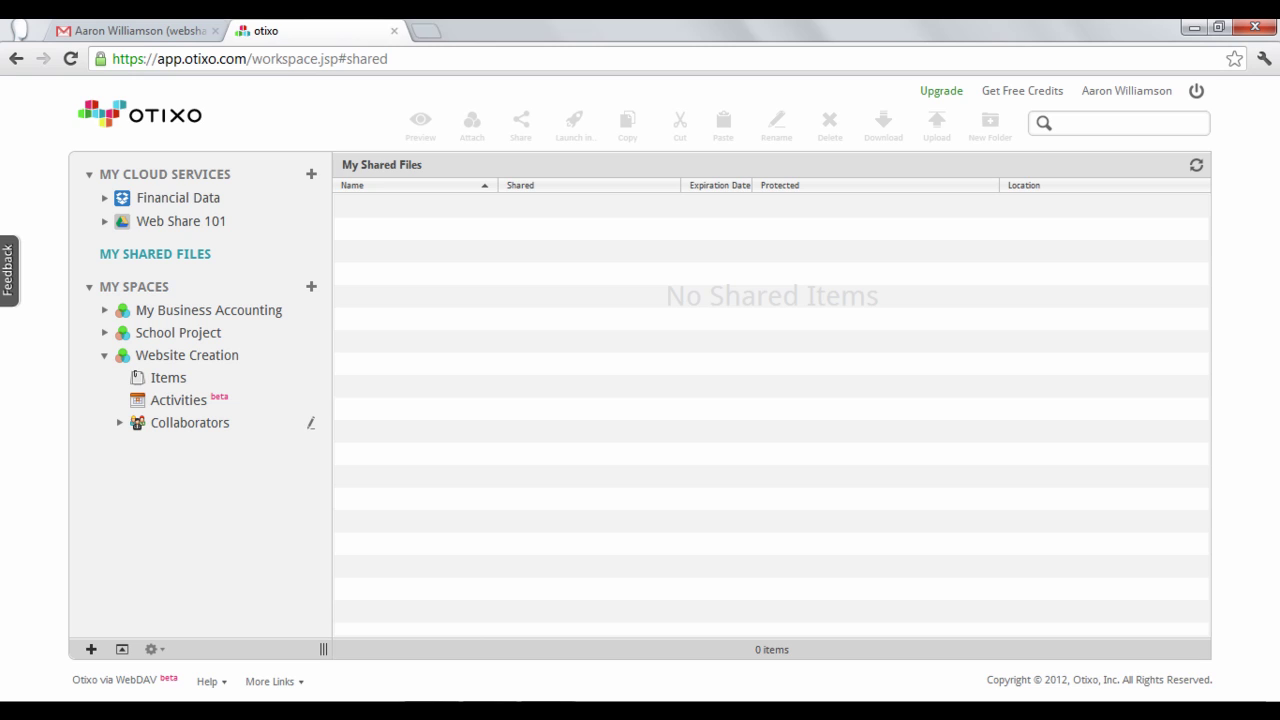
{"action": "left_click", "coordinate": [162, 224]}
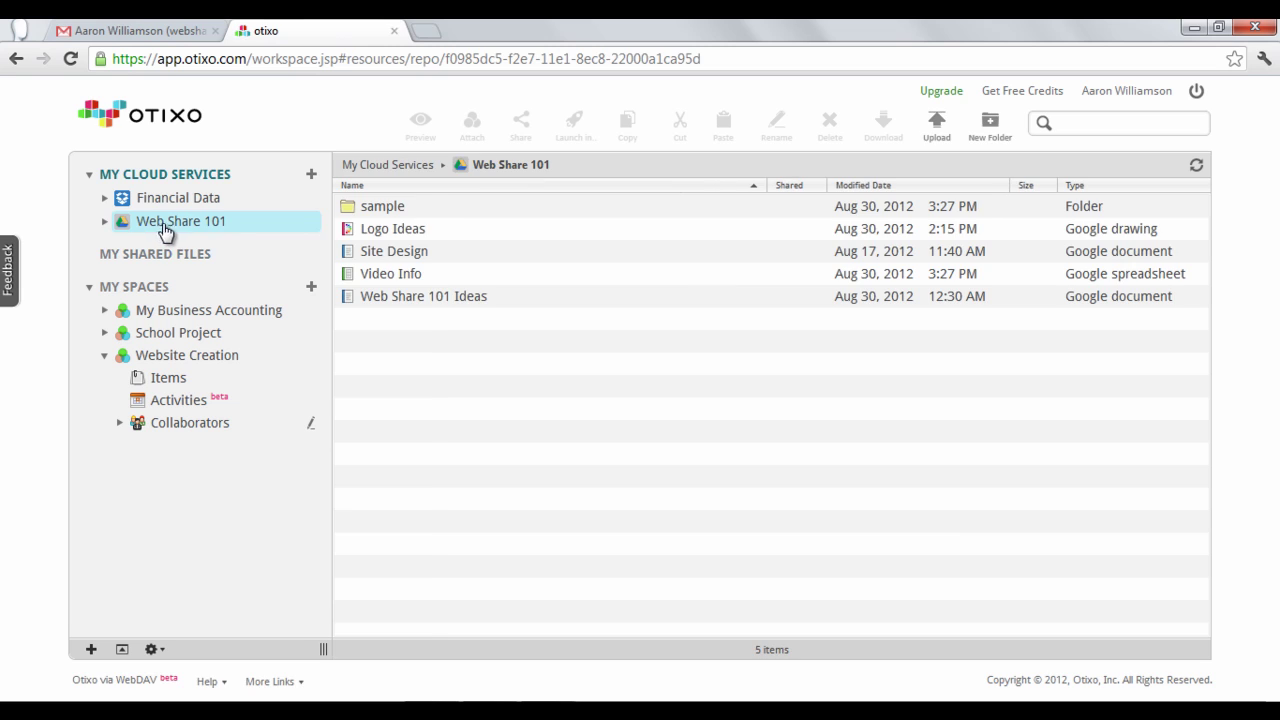
{"action": "left_click", "coordinate": [366, 256]}
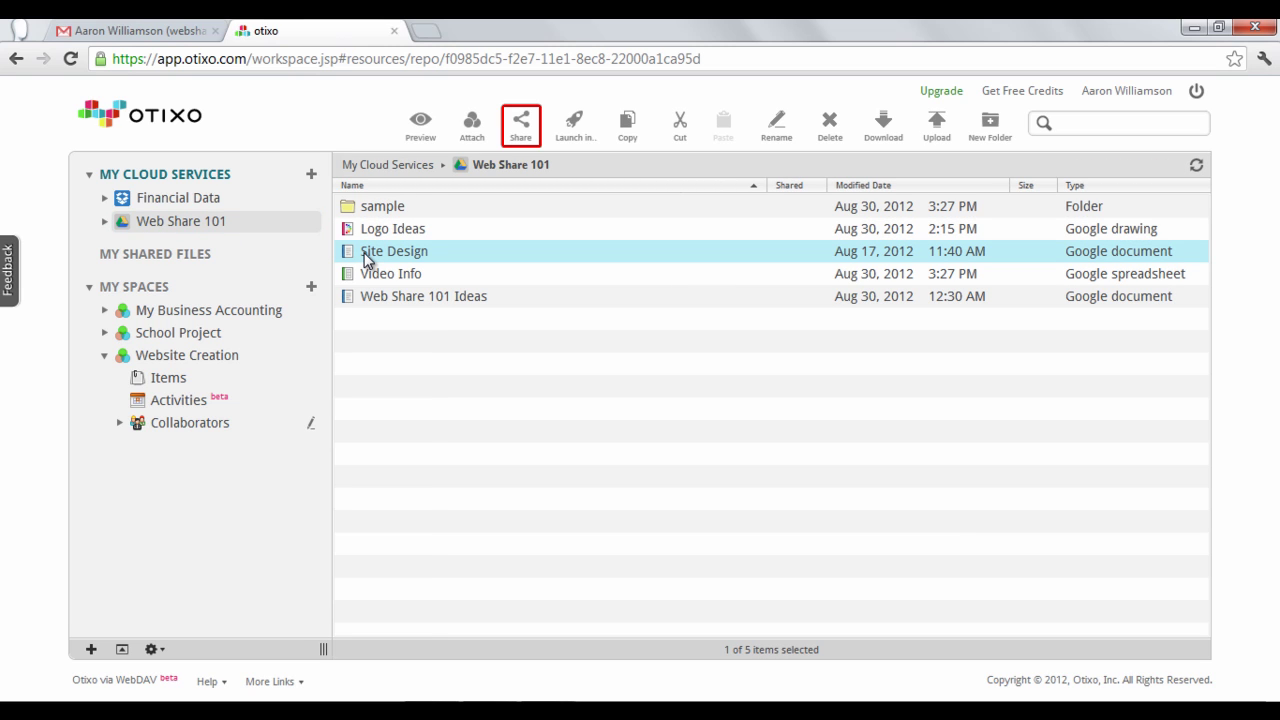
Share Site Design by e-mail to the recipient's address with the message 'Check this out!'.
{"action": "left_click", "coordinate": [521, 139]}
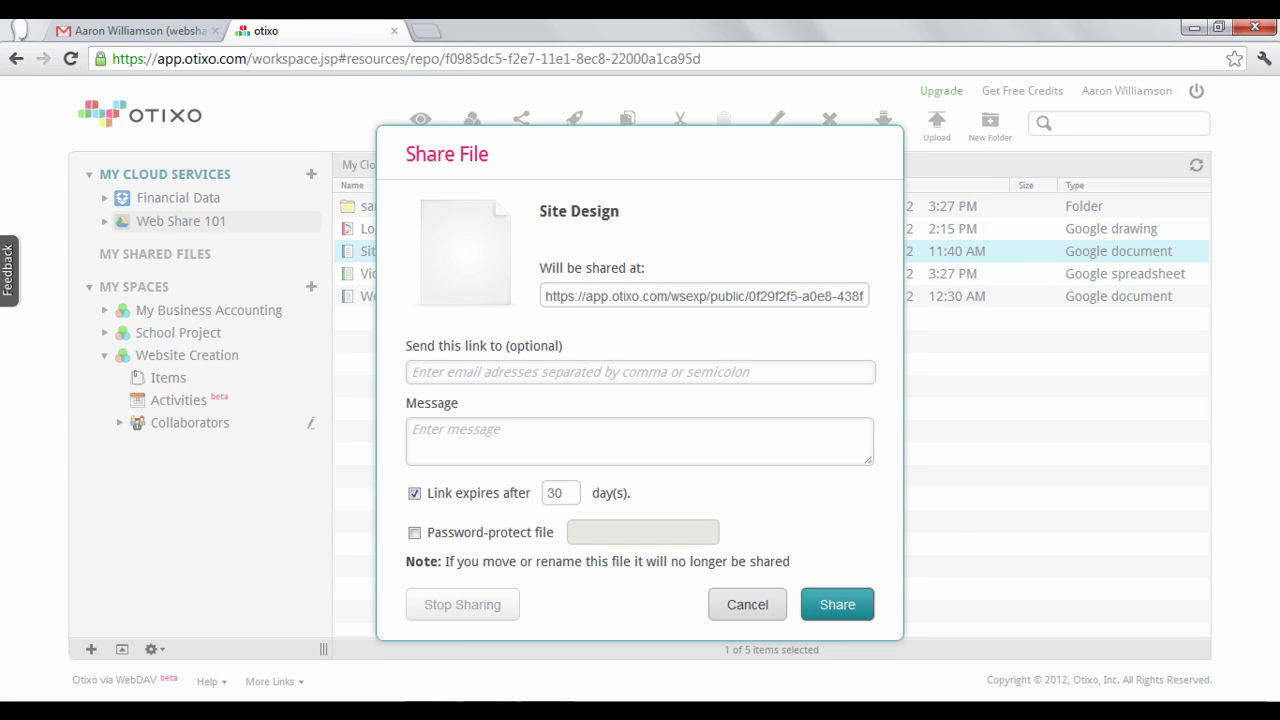
{"action": "left_click", "coordinate": [640, 372]}
{"action": "type", "text": "s"}
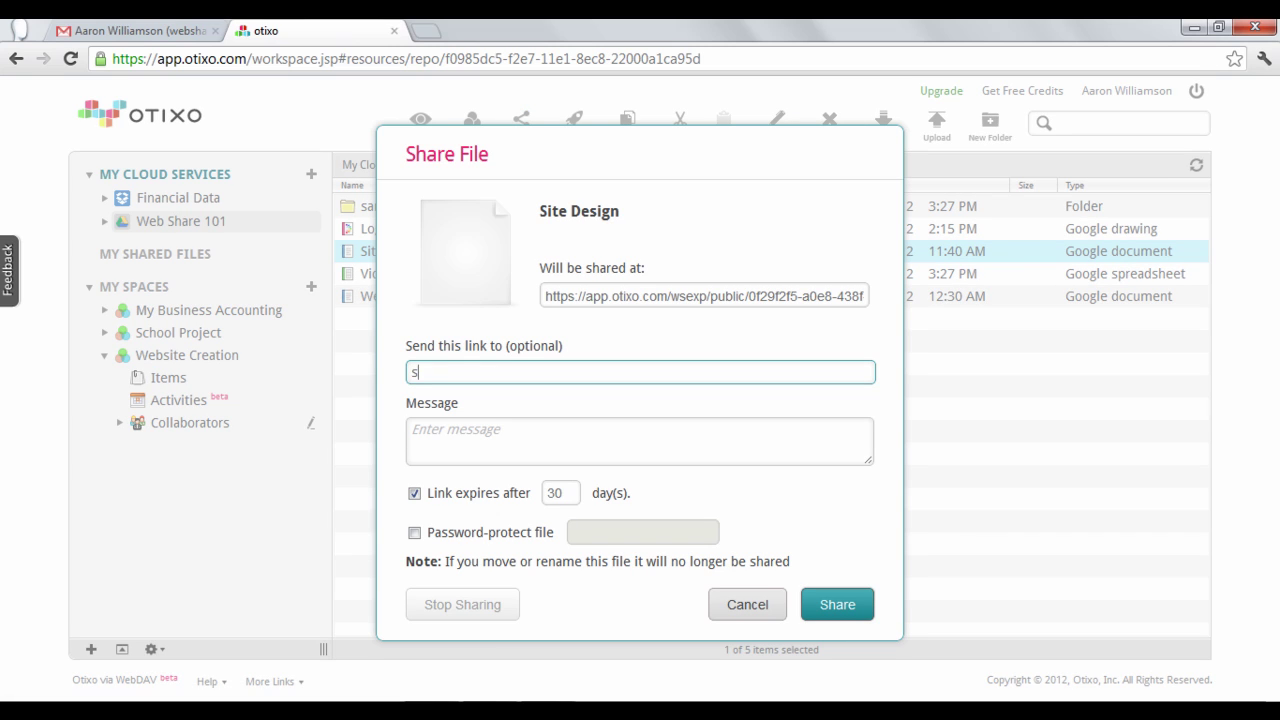
{"action": "type", "text": "ample@email.com"}
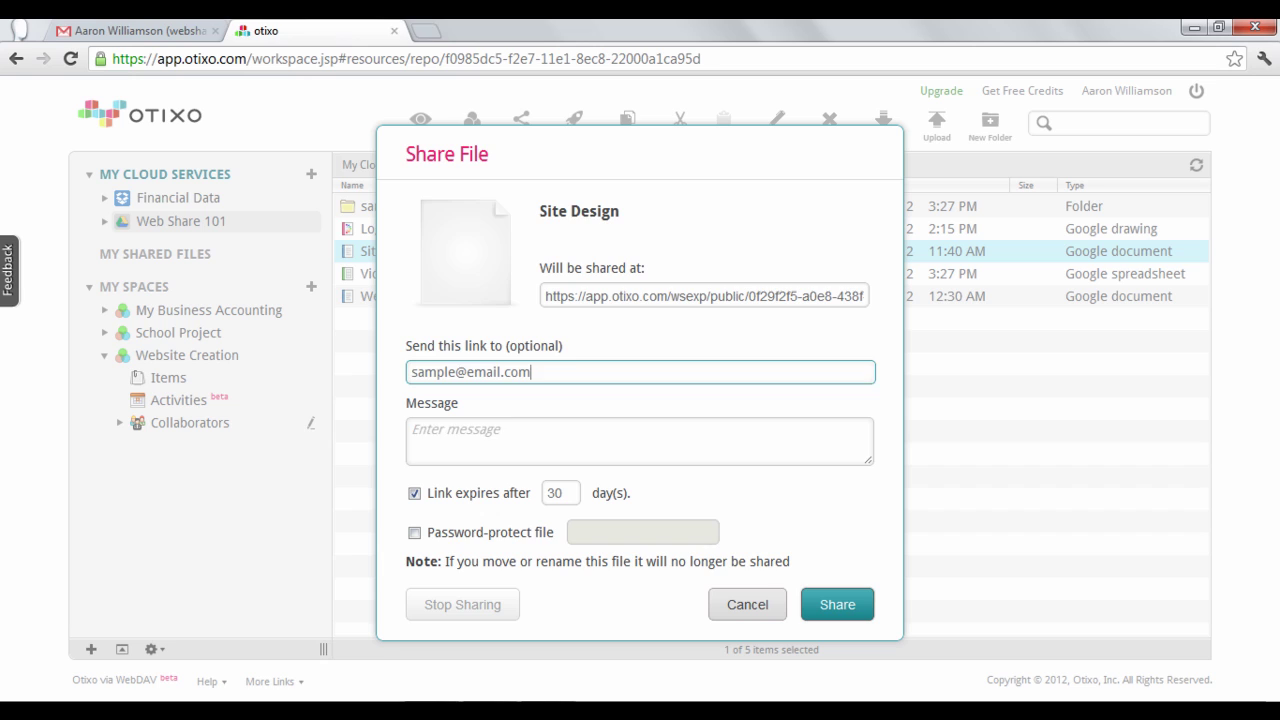
{"action": "key", "text": "Tab"}
{"action": "type", "text": "Check this "}
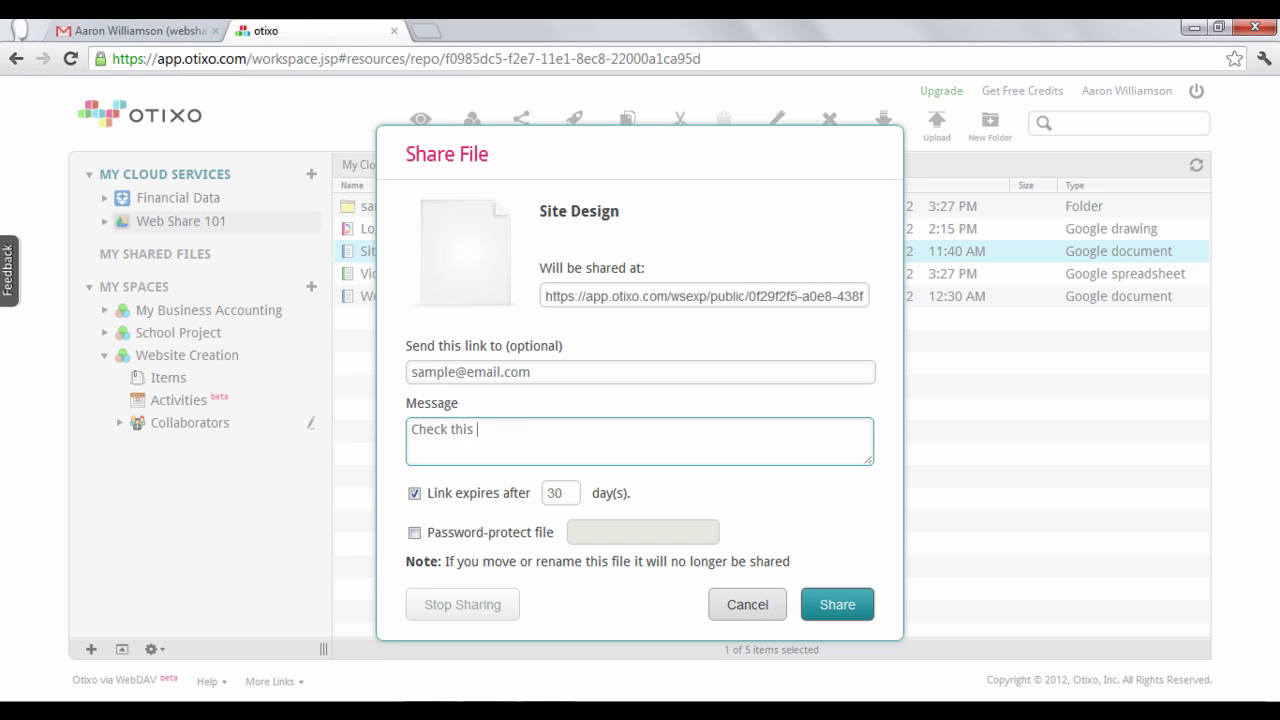
{"action": "type", "text": "out!"}
{"action": "left_click", "coordinate": [818, 600]}
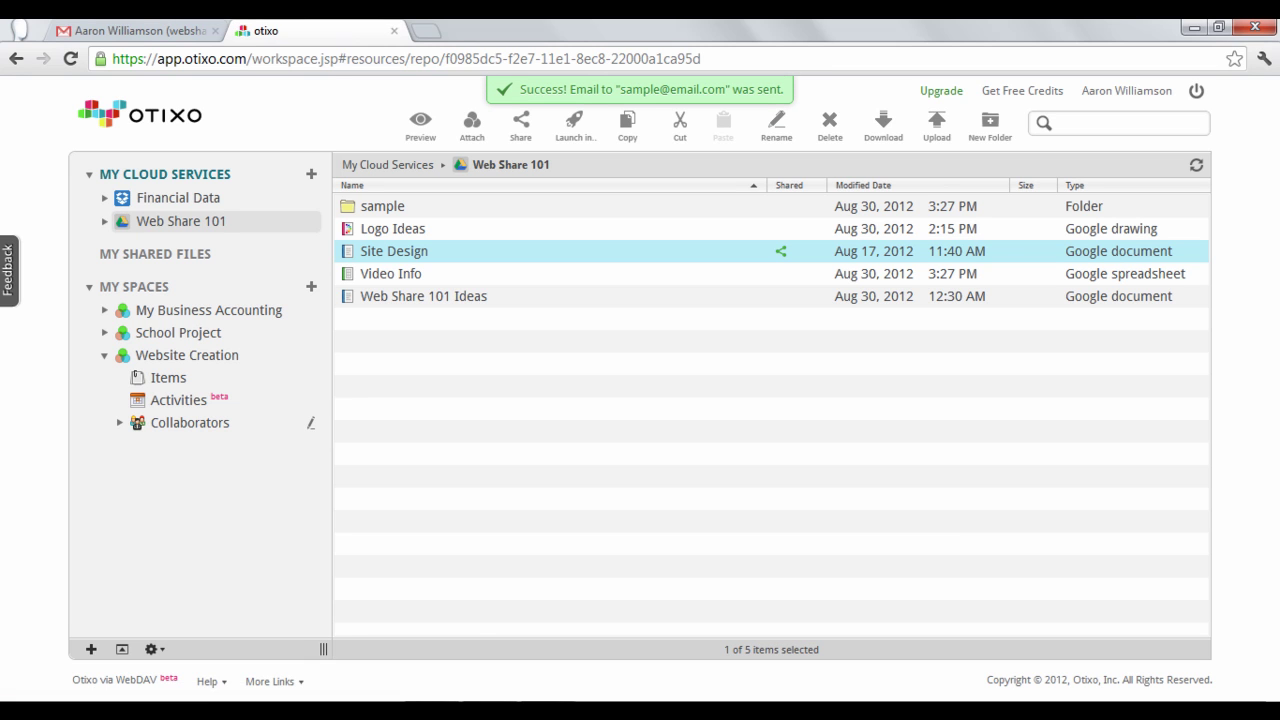
Remove Site Design's public link from My Shared Files, leaving No Shared Items.
{"action": "left_click", "coordinate": [477, 361]}
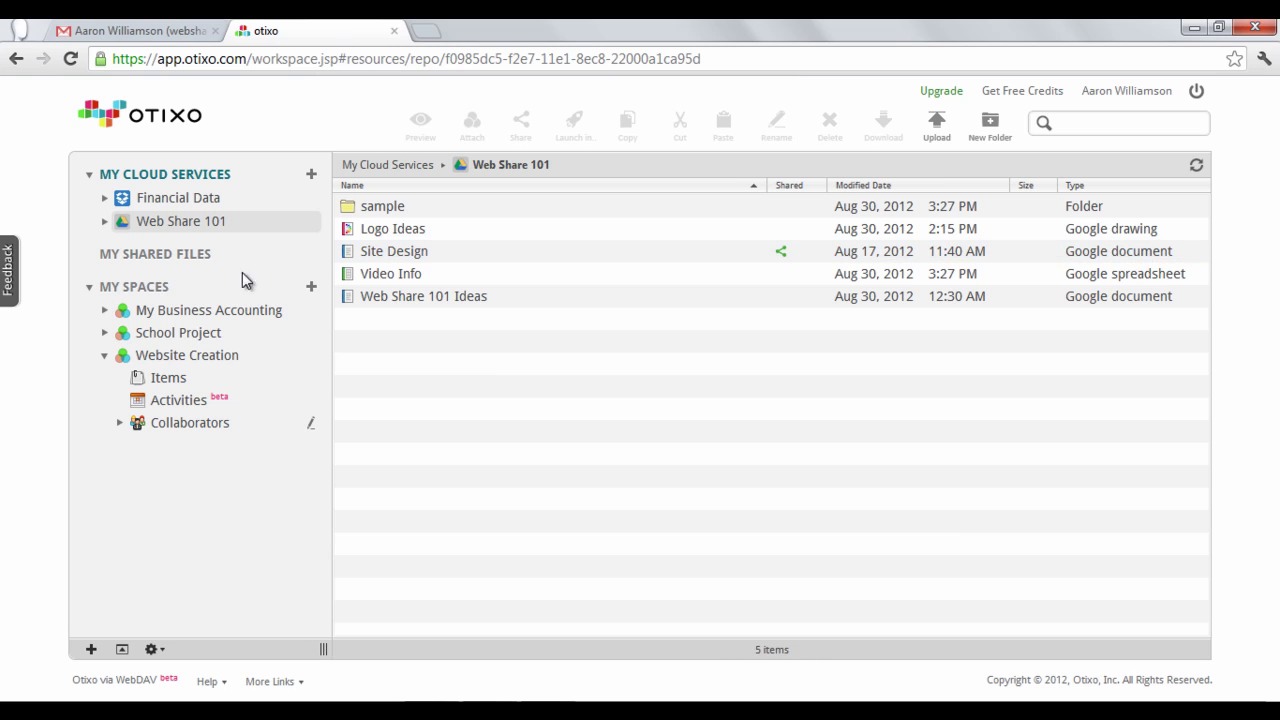
{"action": "left_click", "coordinate": [222, 255]}
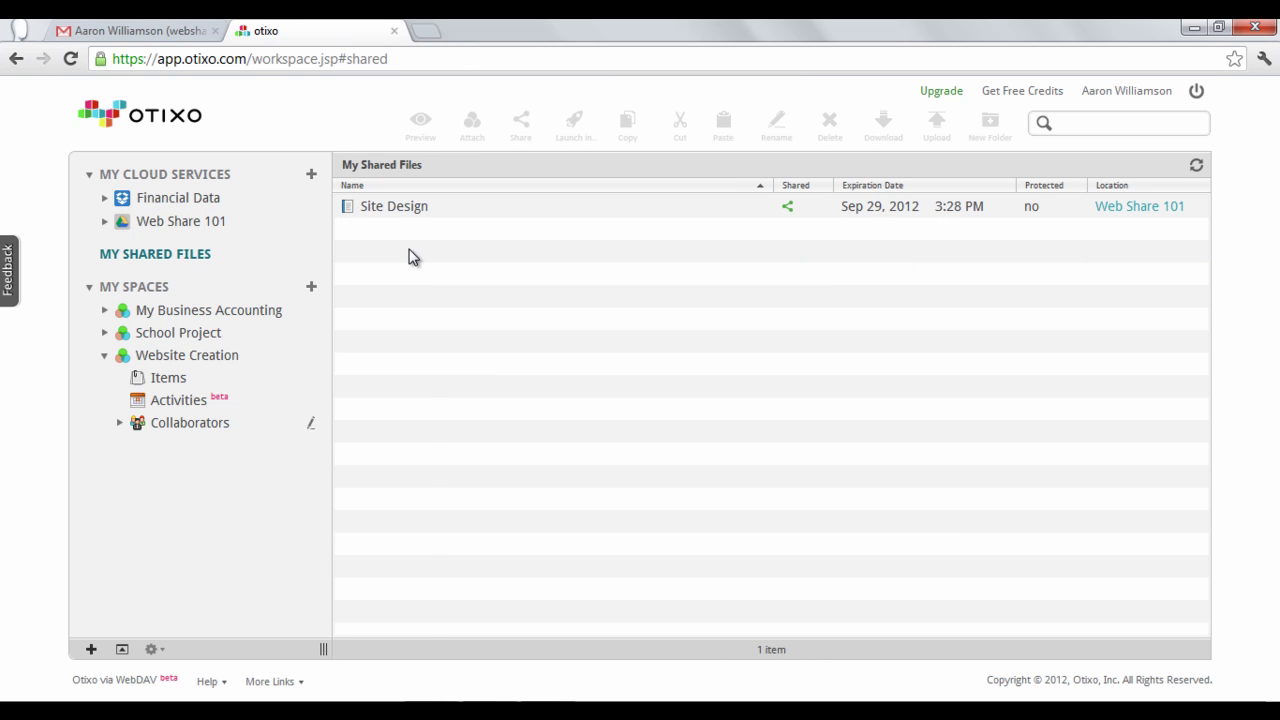
{"action": "left_click", "coordinate": [414, 210]}
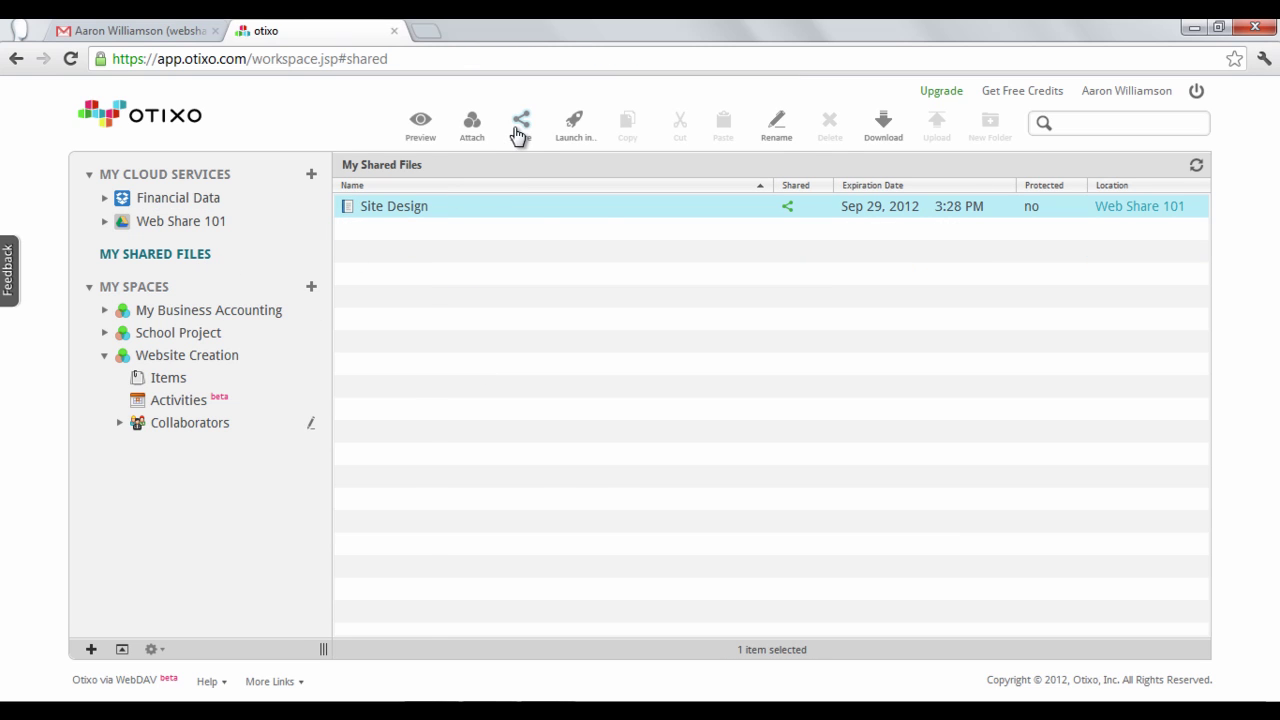
{"action": "left_click", "coordinate": [518, 134]}
{"action": "left_click", "coordinate": [492, 605]}
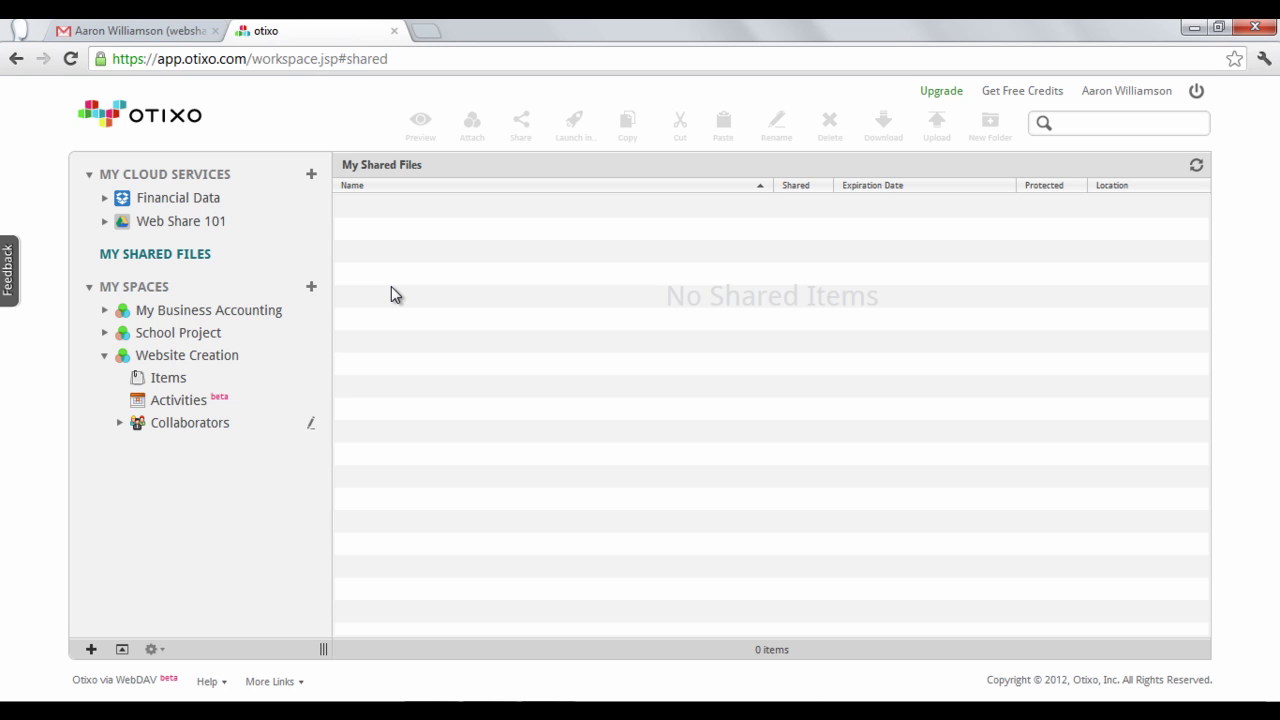
{"action": "left_click", "coordinate": [230, 225]}
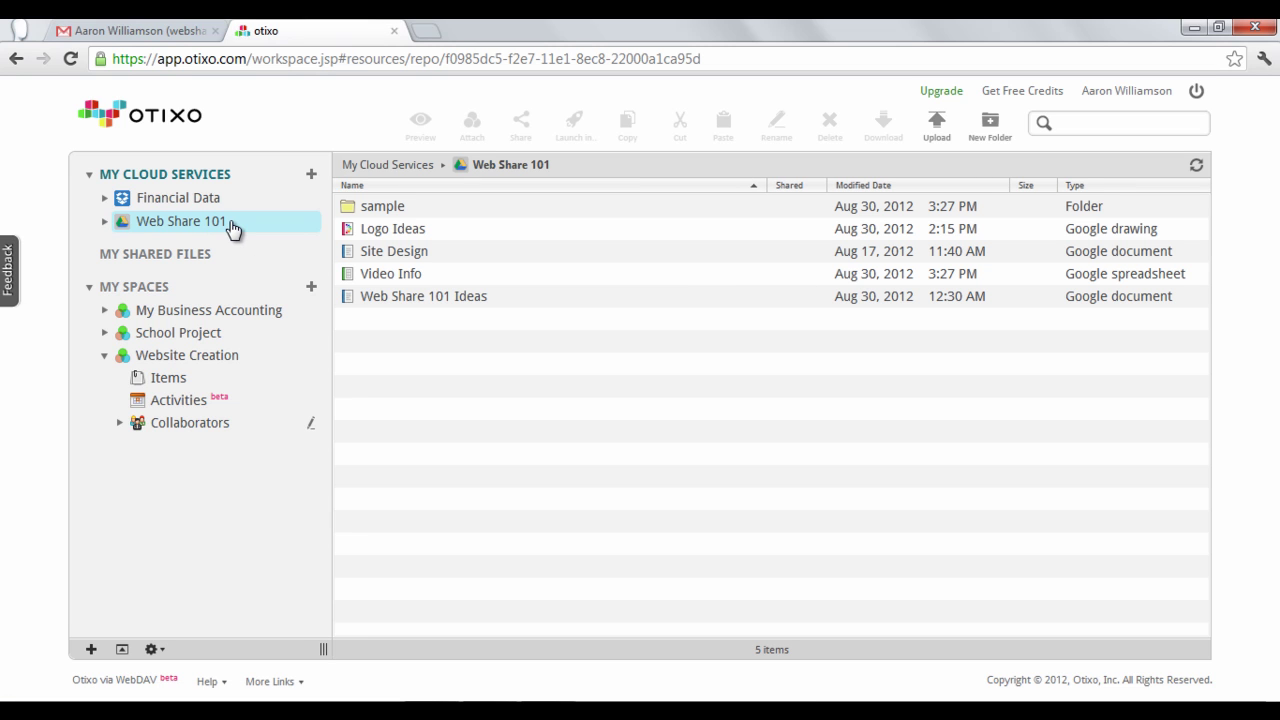
{"action": "left_click", "coordinate": [934, 125]}
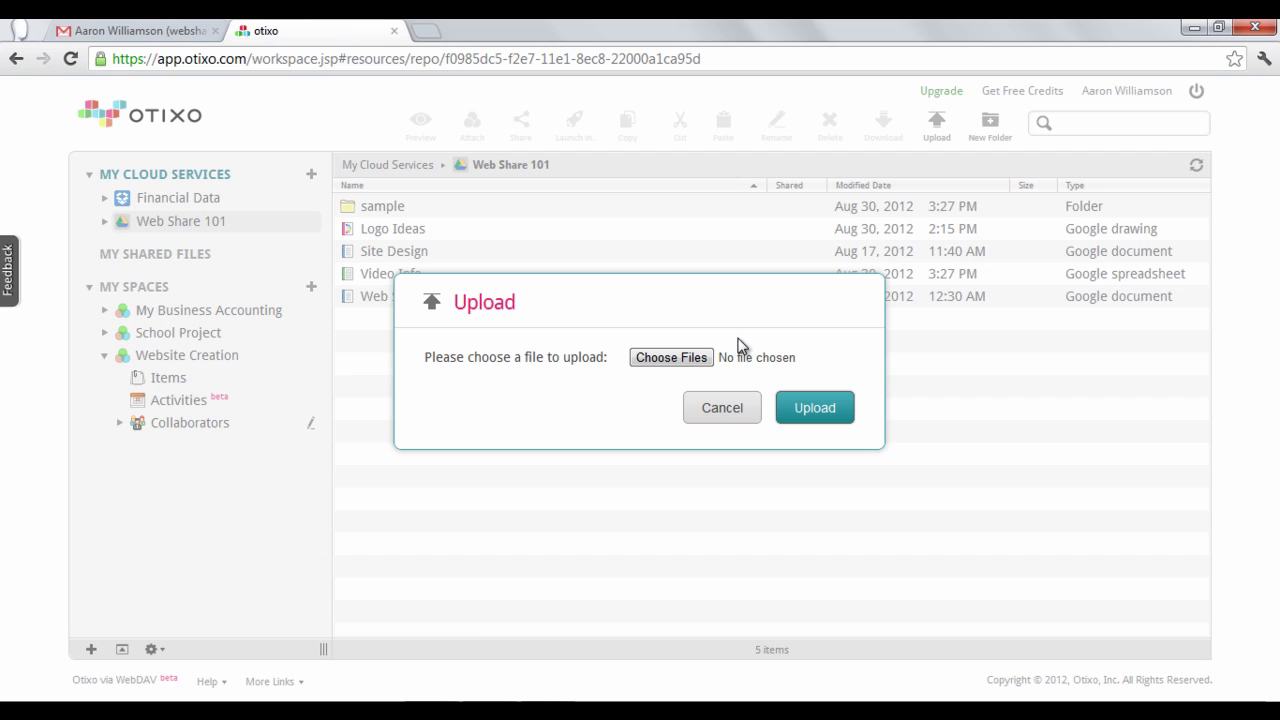
{"action": "left_click", "coordinate": [730, 408]}
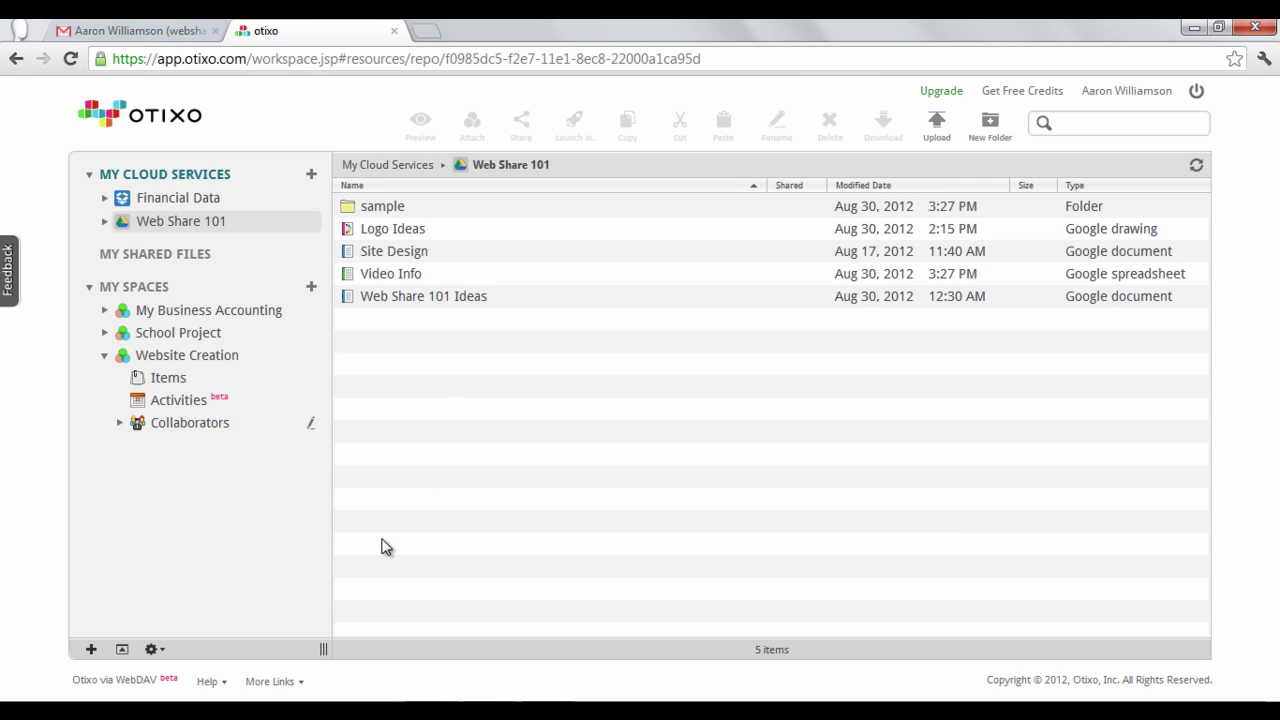
{"action": "left_click", "coordinate": [208, 682]}
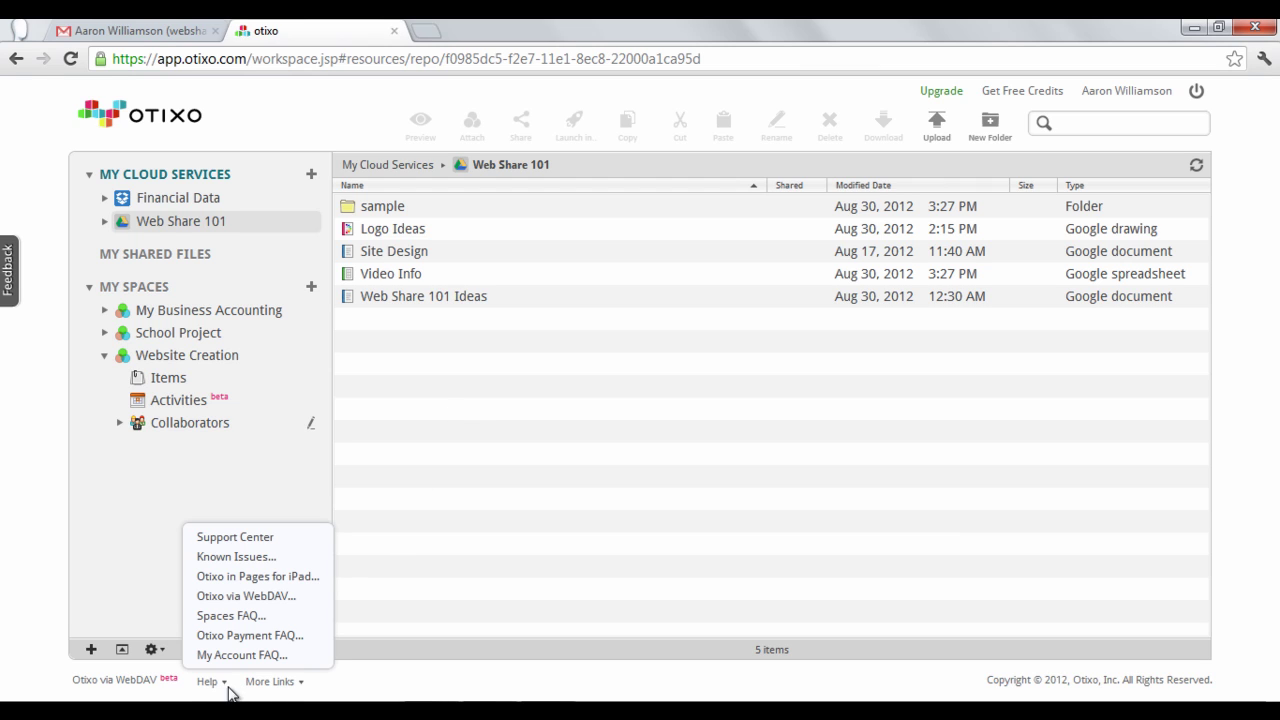
{"action": "left_click", "coordinate": [276, 688]}
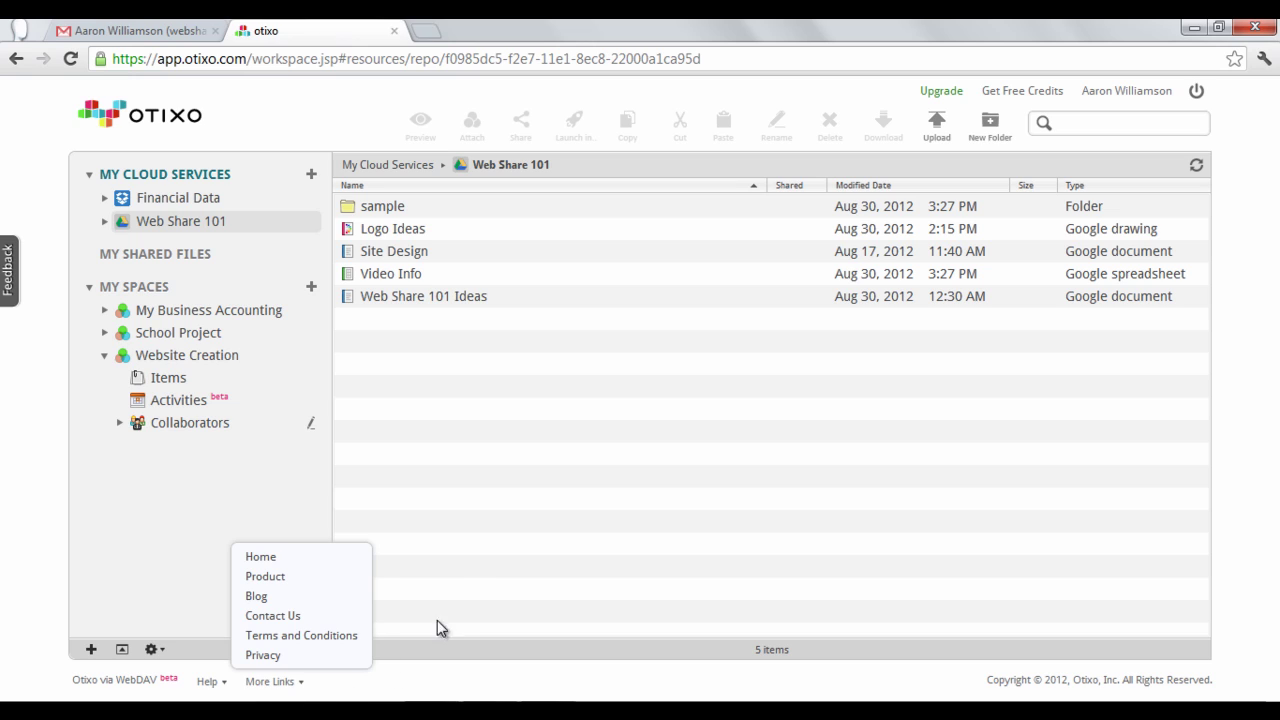
{"action": "left_click", "coordinate": [460, 595]}
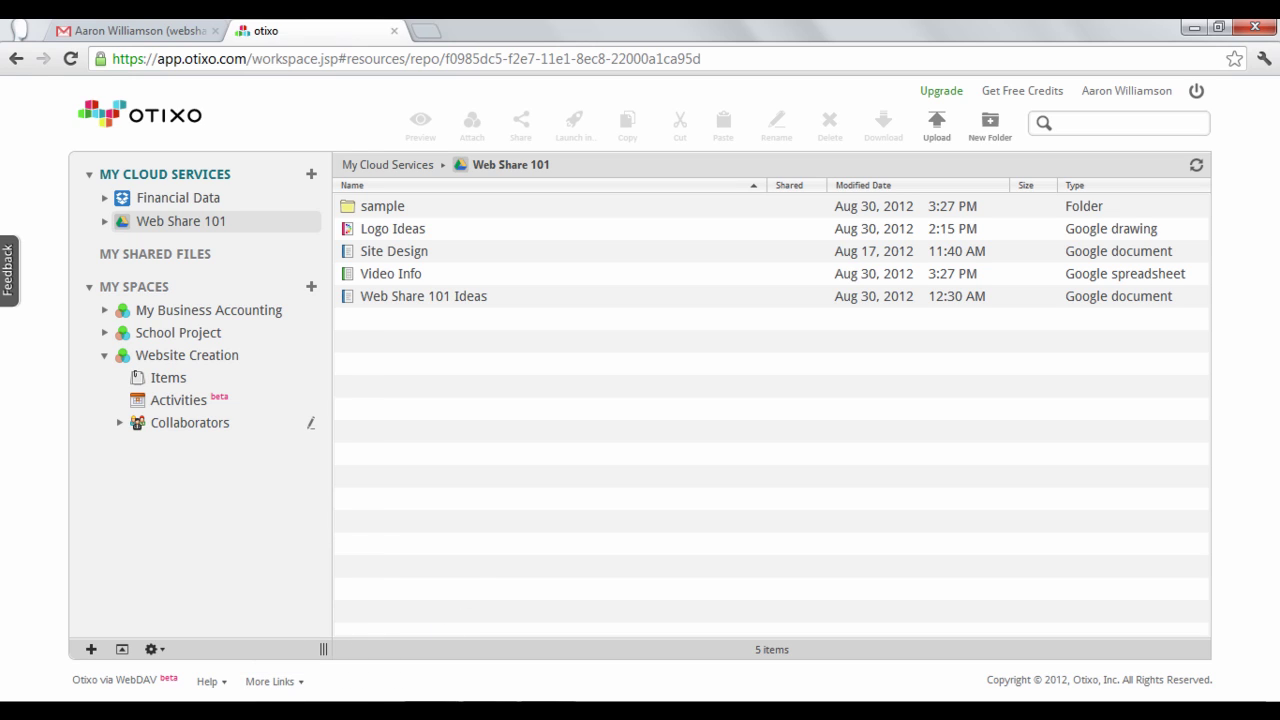